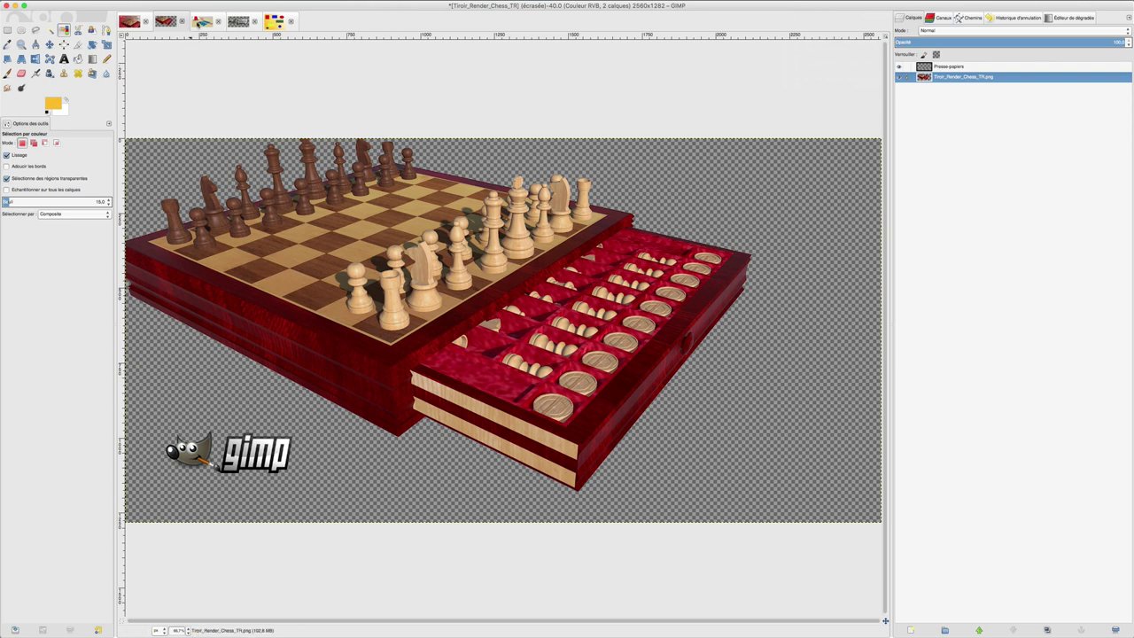
# Switch to the Scene_plage beach image
pyautogui.click(200, 21)
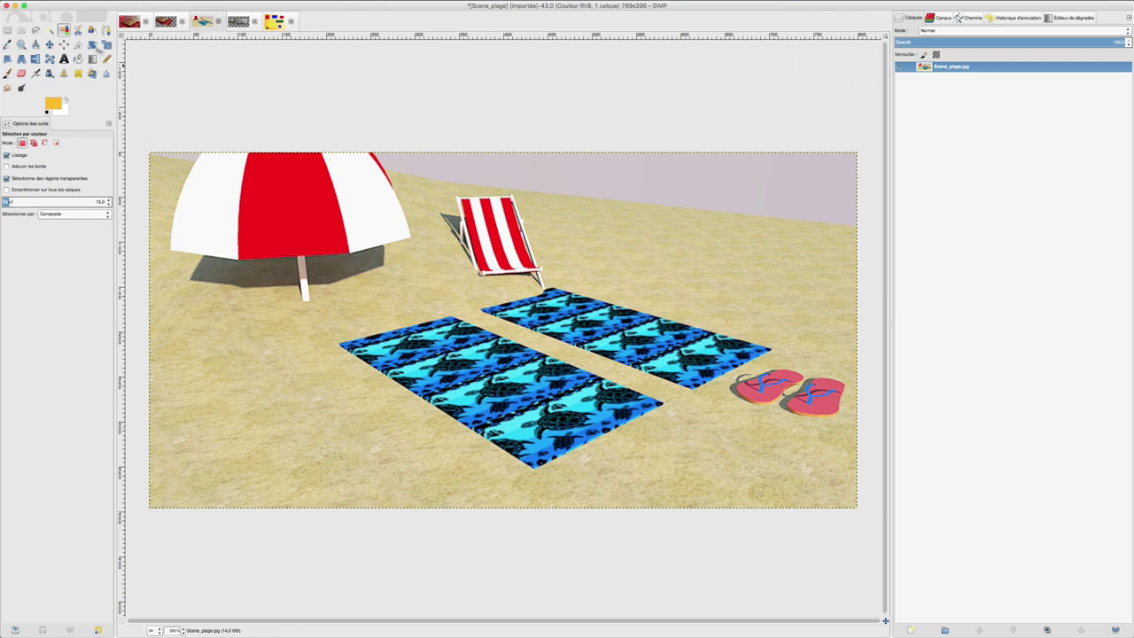
# Choose Select by Color and turn on feathered edges with radius 10
pyautogui.click(63, 30)
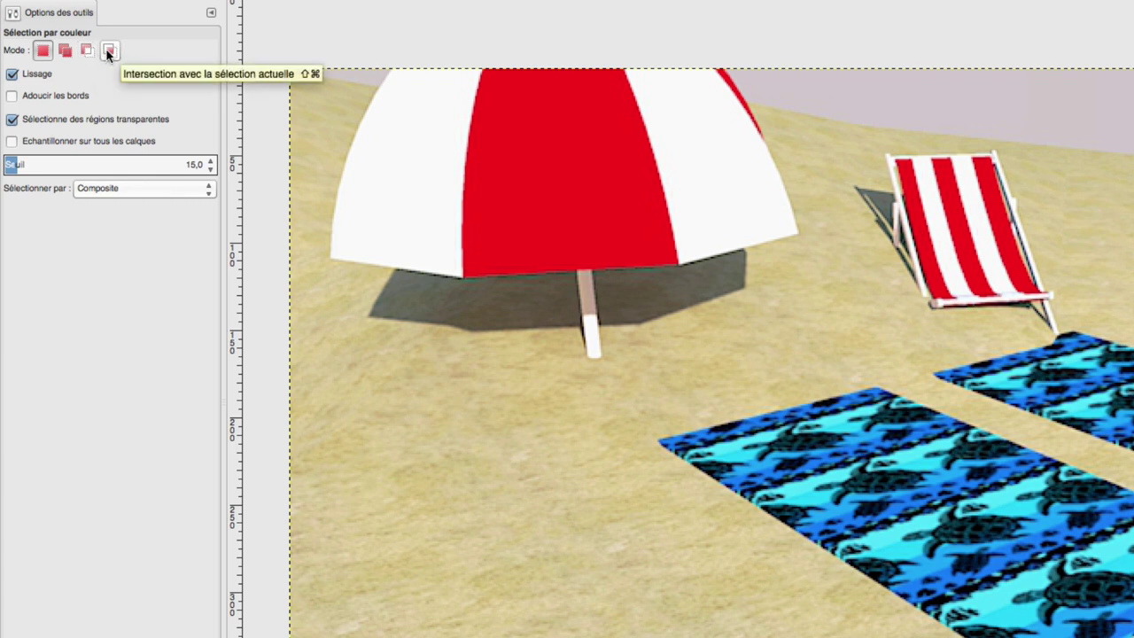
pyautogui.click(12, 95)
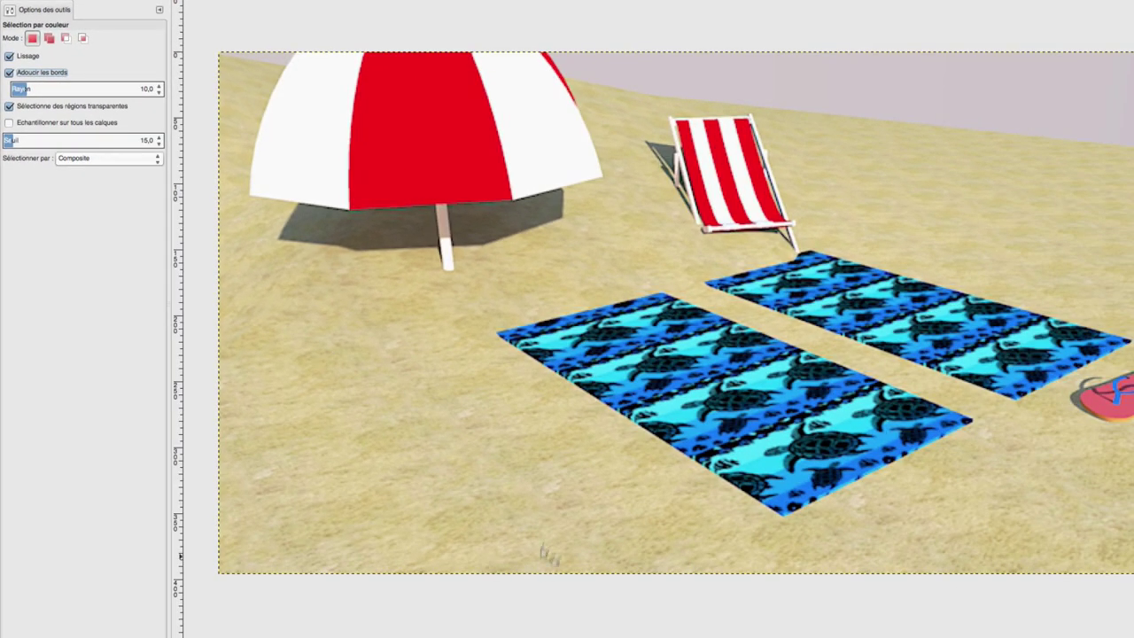
# Select a square of sand left of the towels, add an alpha channel, and erase it to transparency
pyautogui.press('r')
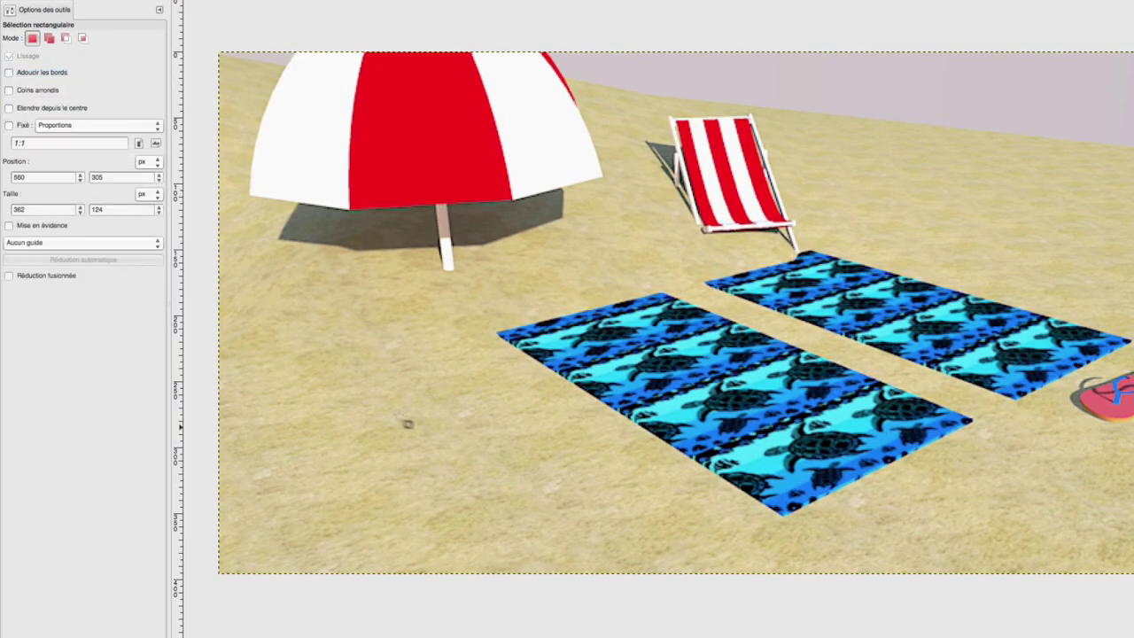
pyautogui.moveTo(347, 371); pyautogui.dragTo(462, 488)
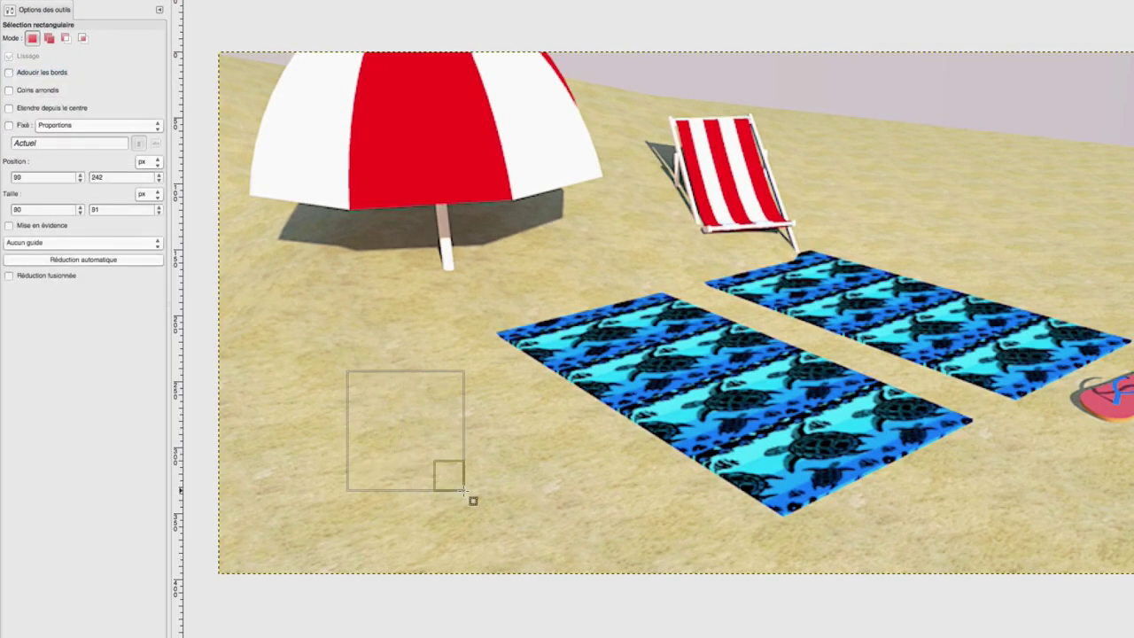
pyautogui.press('Delete')
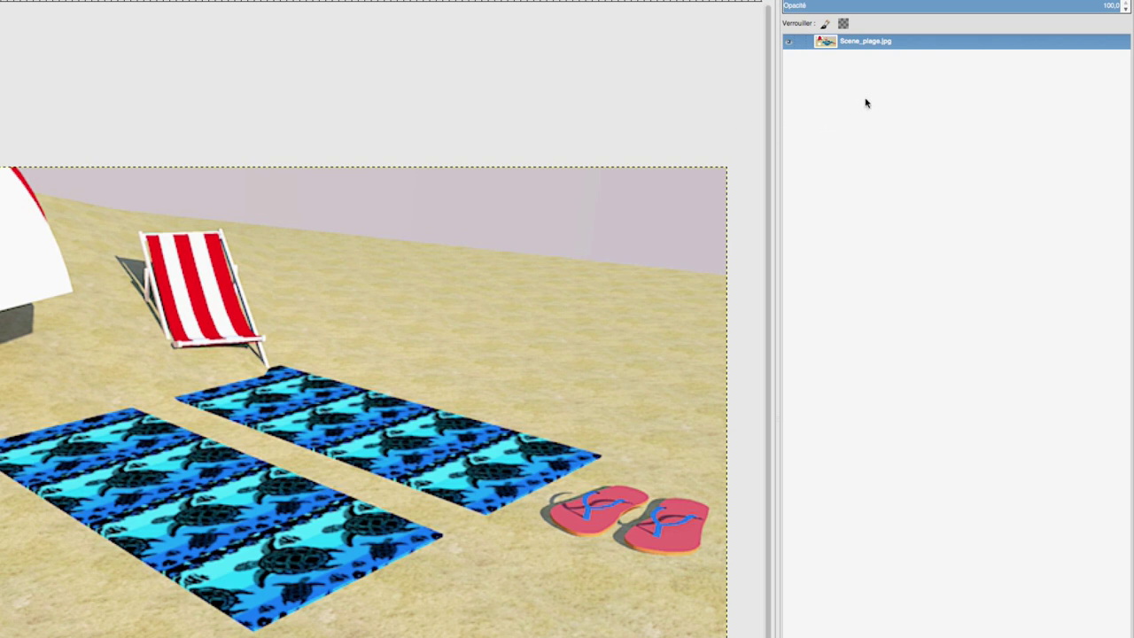
pyautogui.rightClick(866, 45)
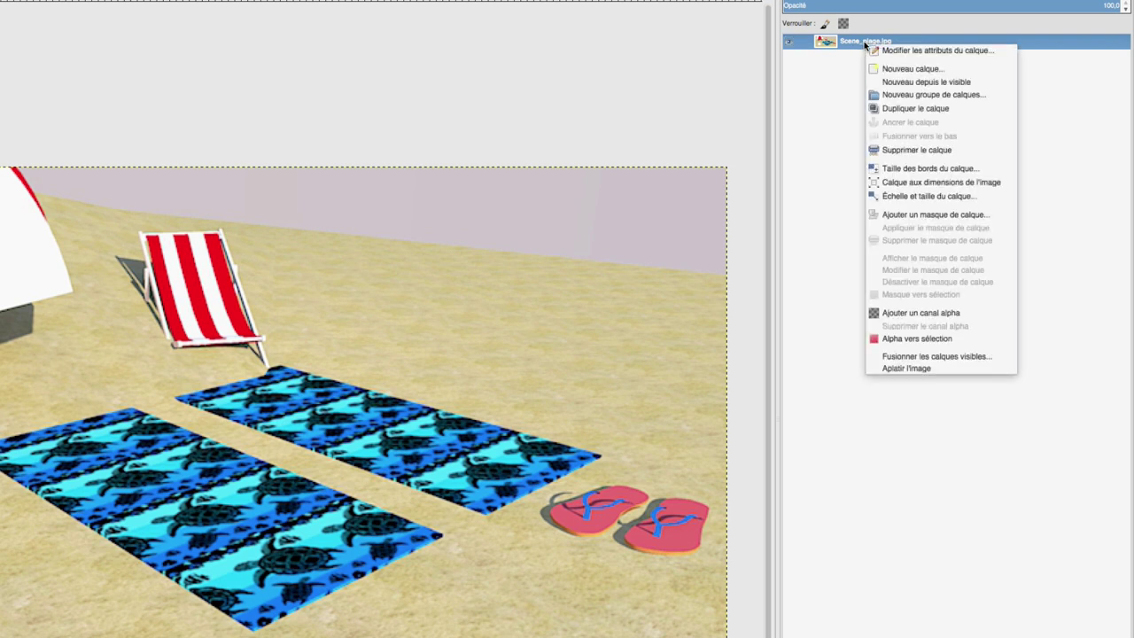
pyautogui.click(909, 311)
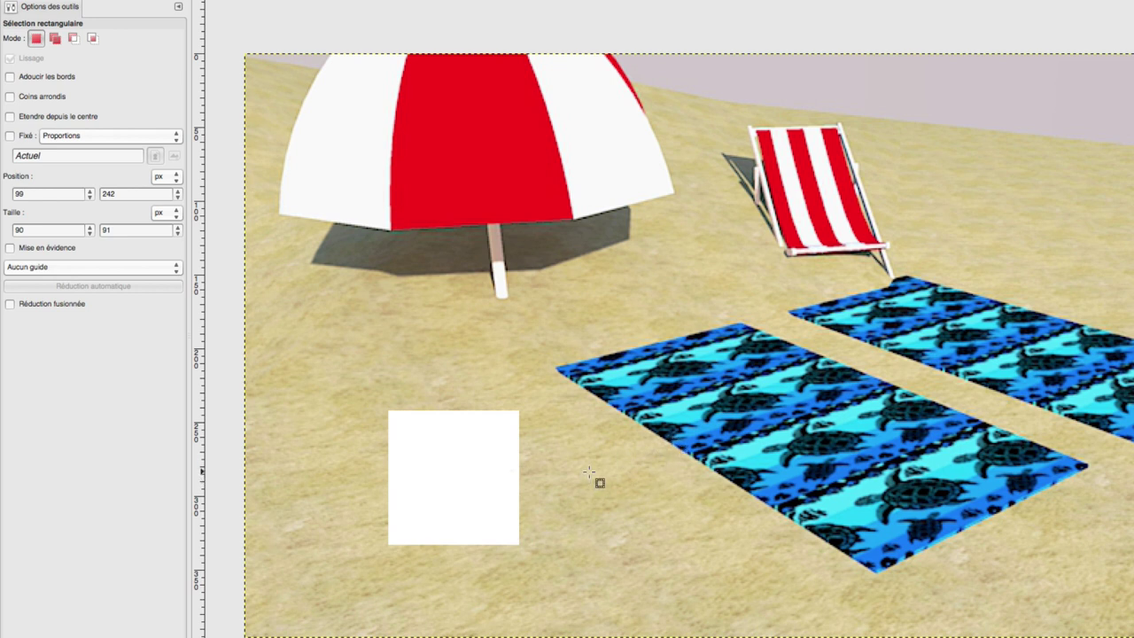
pyautogui.hotkey('ctrl', 'z')
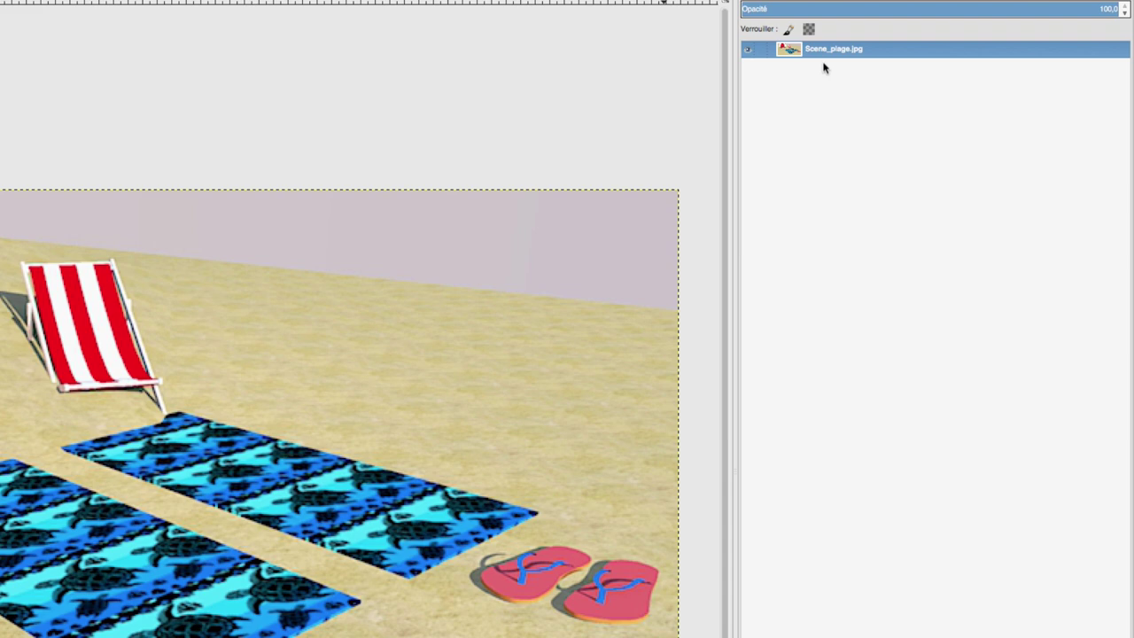
pyautogui.rightClick(824, 50)
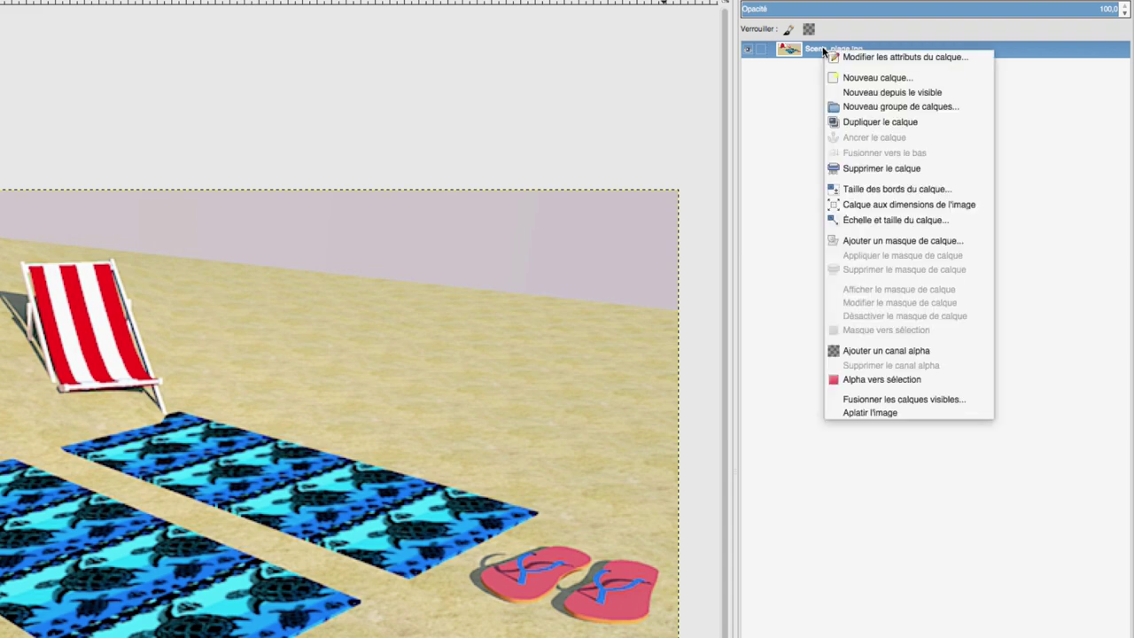
pyautogui.click(863, 350)
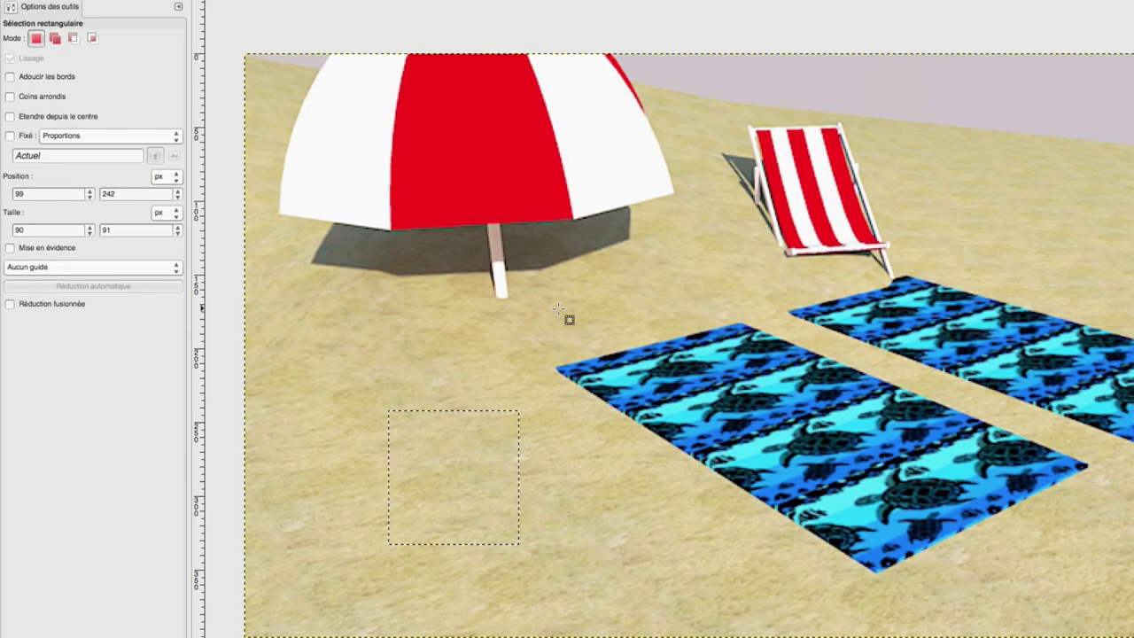
pyautogui.press('Delete')
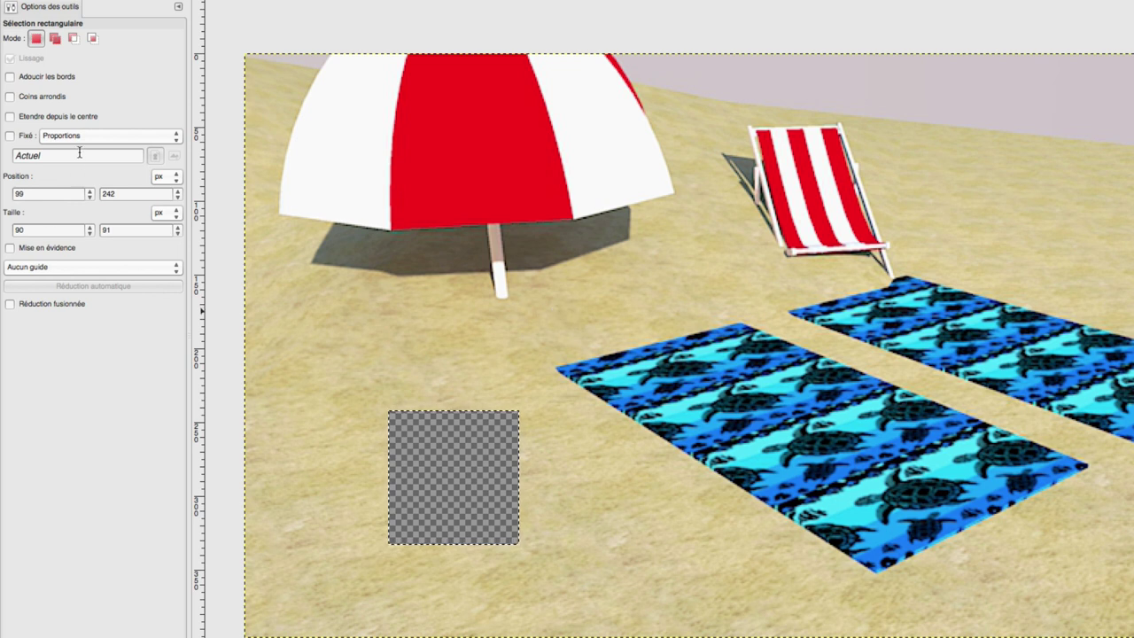
pyautogui.hotkey('shift', 'o')
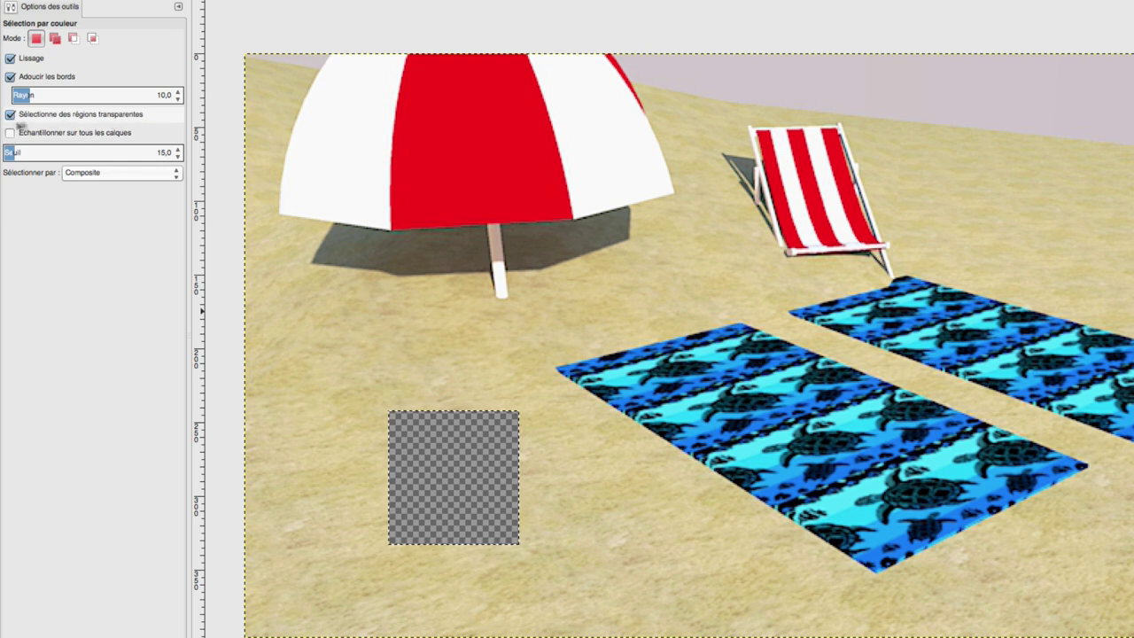
# Fuzzy-select the sand with transparent regions excluded
pyautogui.click(11, 115)
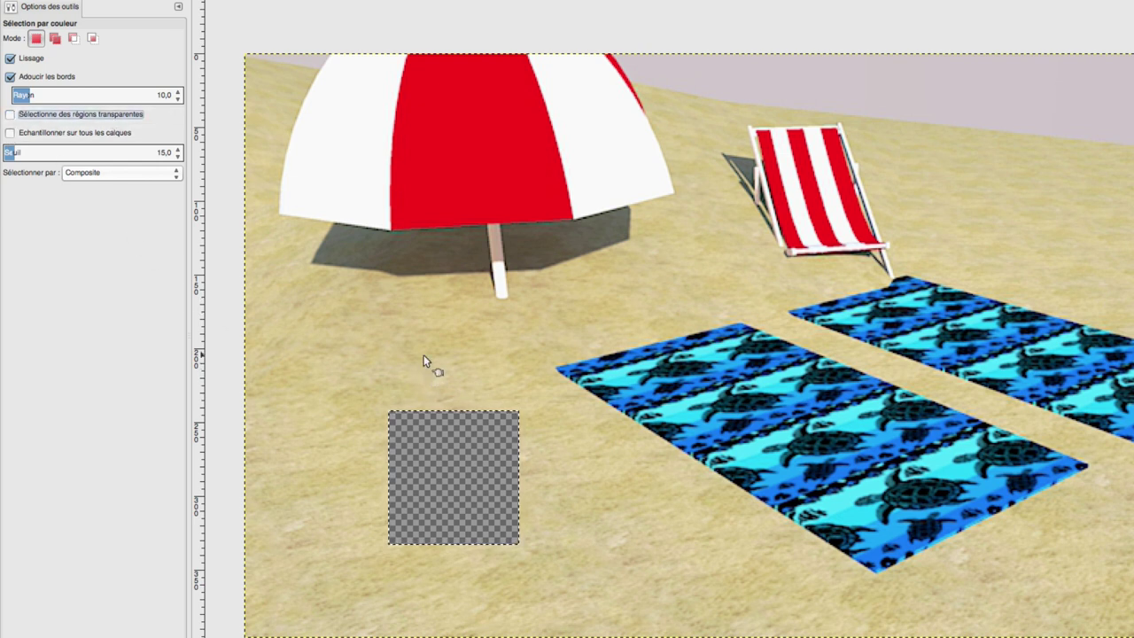
pyautogui.press('u')
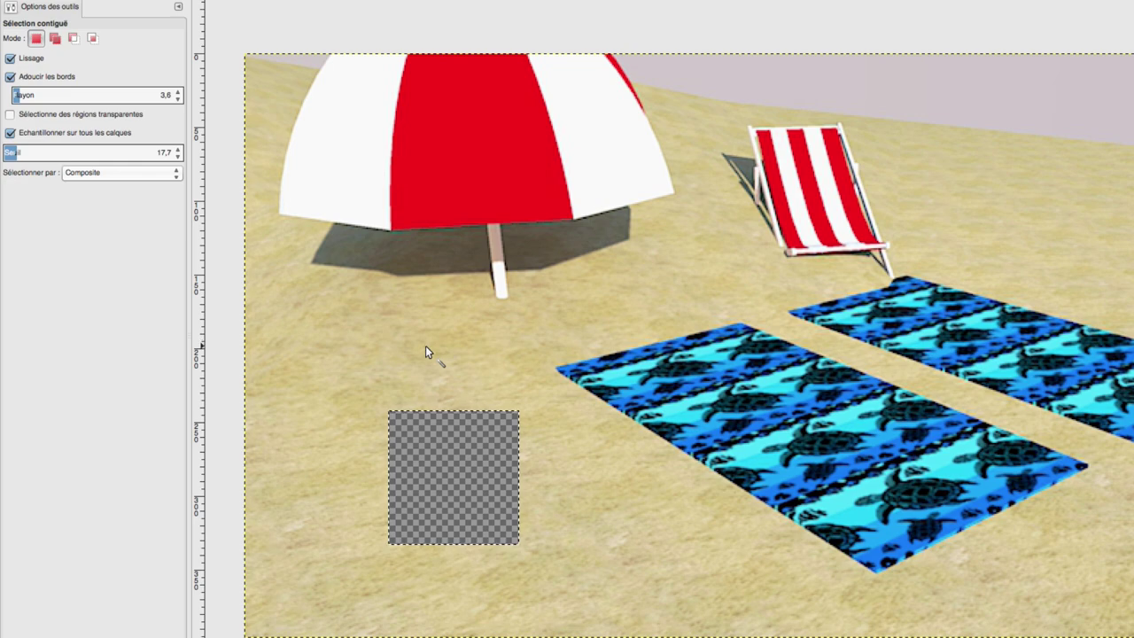
pyautogui.click(425, 346)
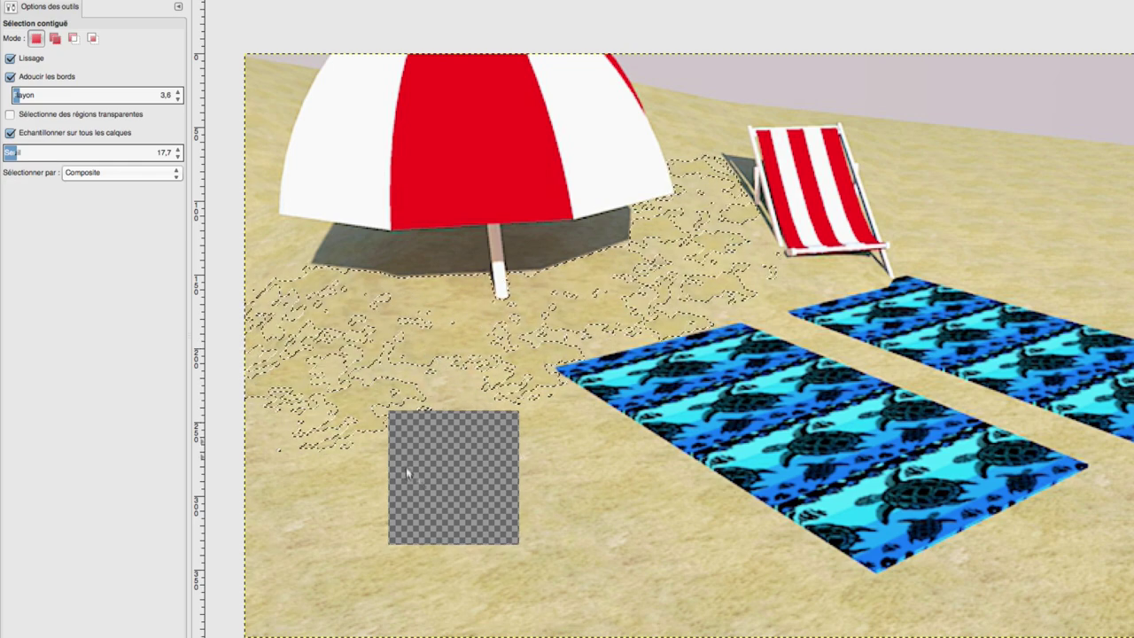
pyautogui.hotkey('ctrl', 'shift', 'a')
pyautogui.click(542, 563)
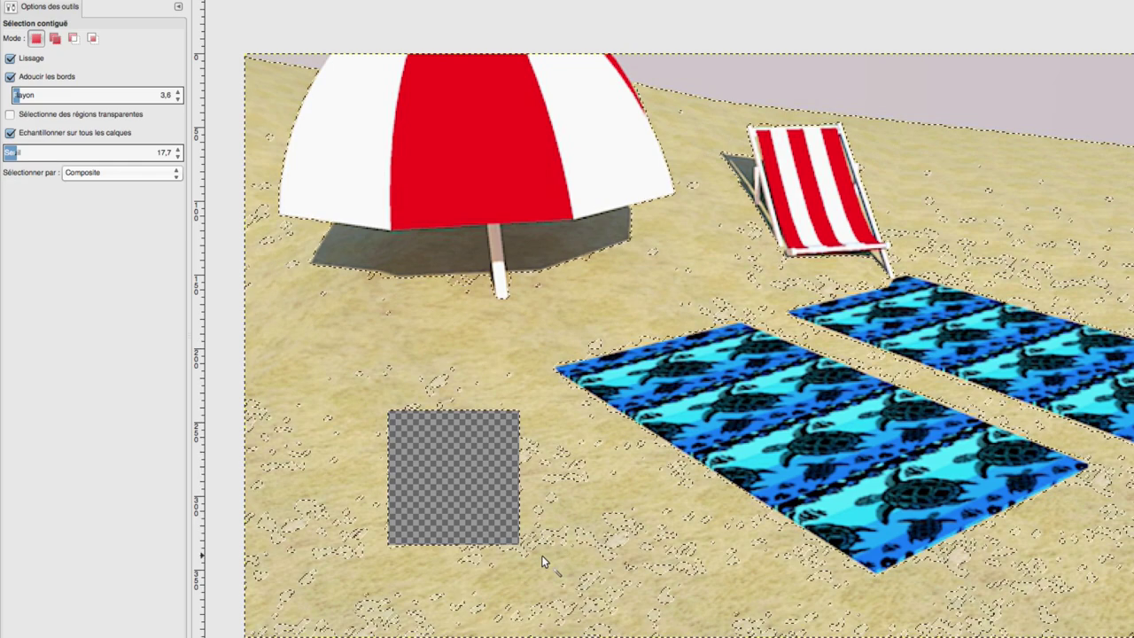
# Enable transparent regions and sample merged, then reselect the sand including the transparent square
pyautogui.click(10, 114)
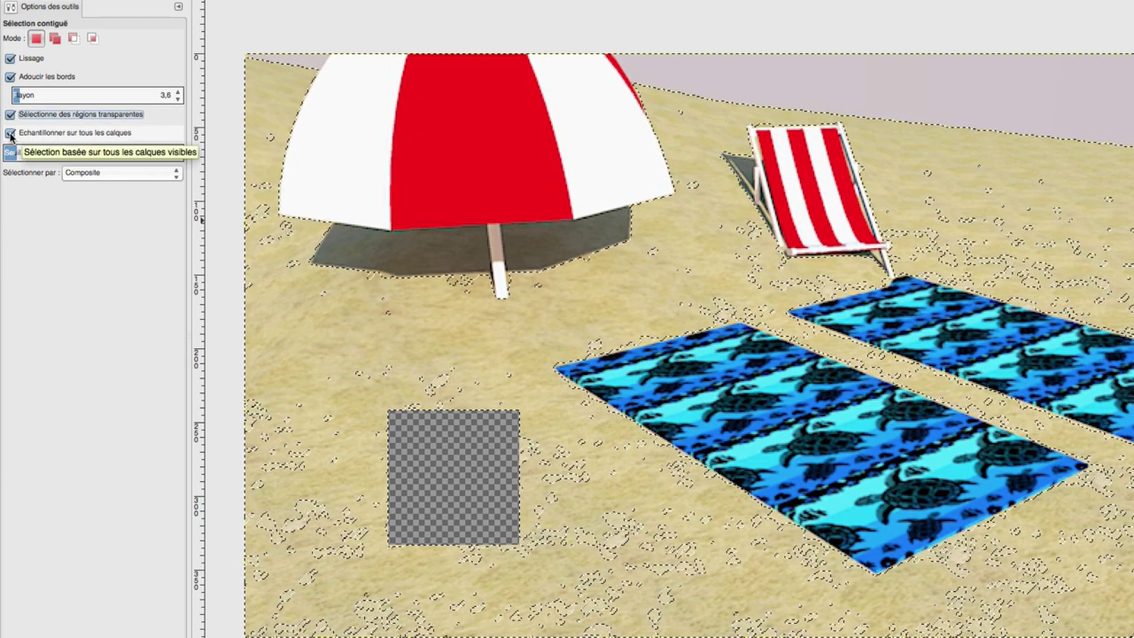
pyautogui.click(10, 133)
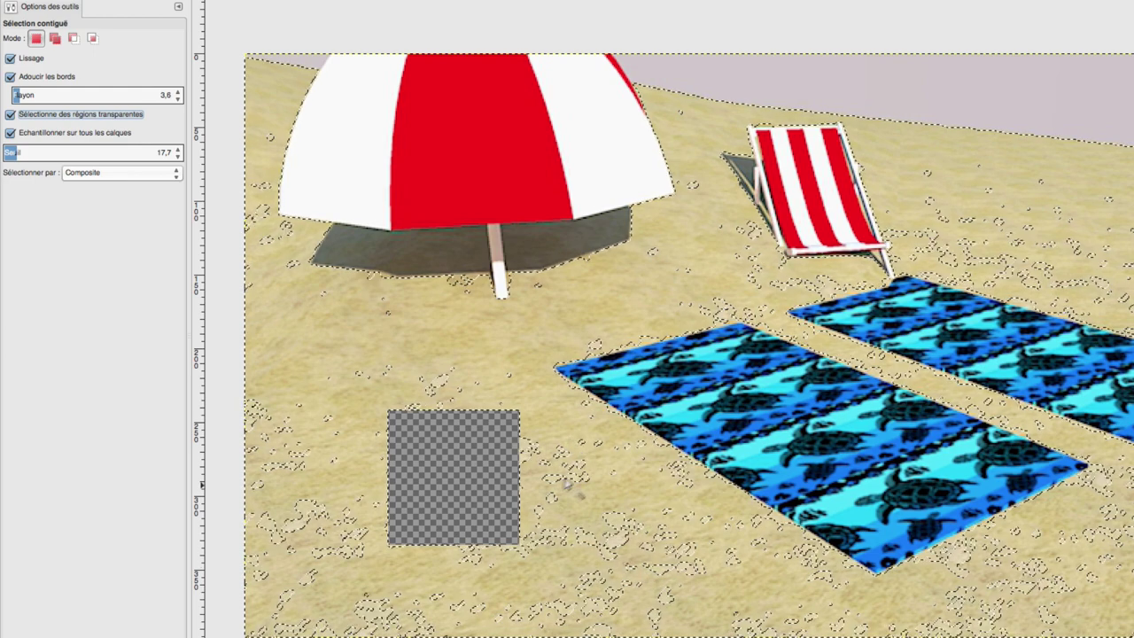
pyautogui.click(581, 496)
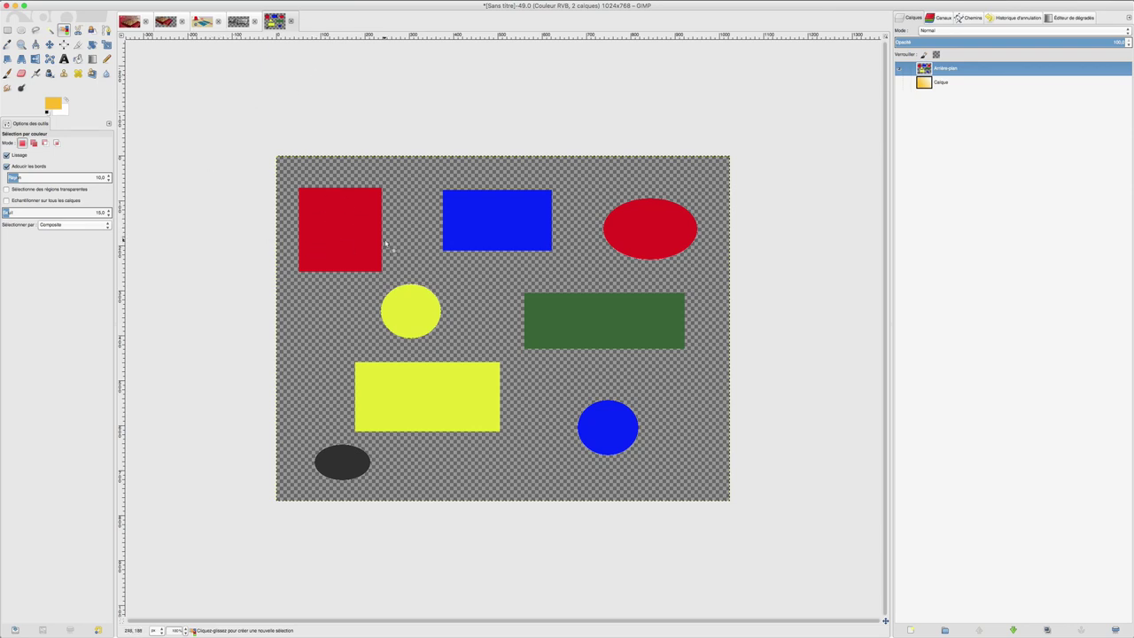
# Fuzzy-select the red square, briefly add the yellow circle, then reselect only the red square
pyautogui.click(50, 29)
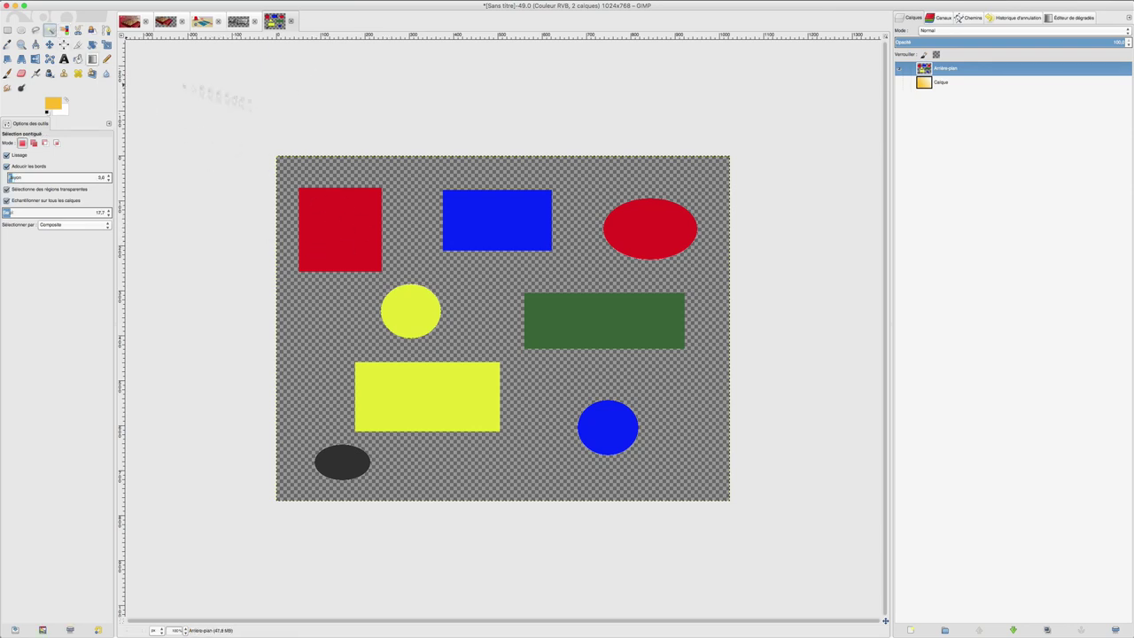
pyautogui.click(343, 205)
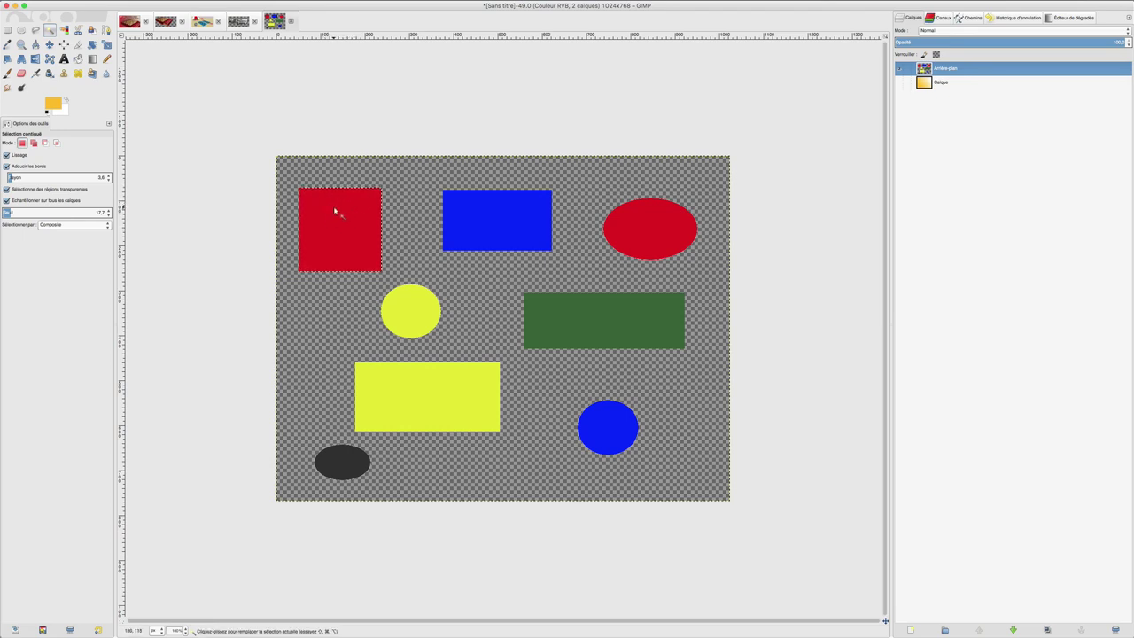
pyautogui.keyDown('shift'); pyautogui.click(411, 308); pyautogui.keyUp('shift')
pyautogui.click(374, 227)
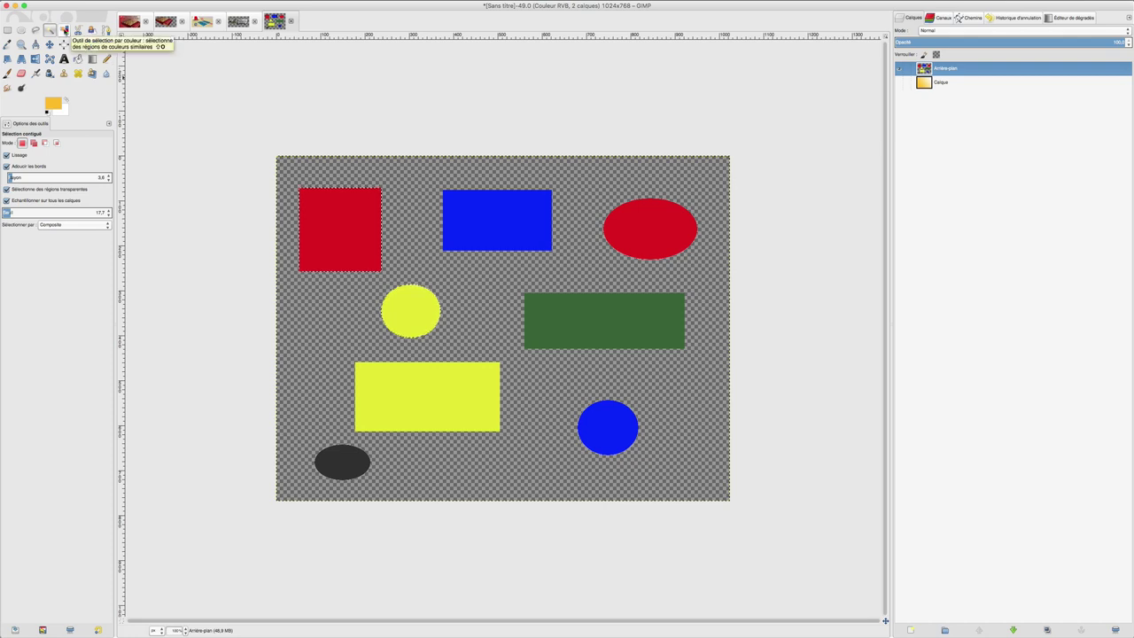
# Clear the selection, select the red rectangle by colour, then the yellow shapes by colour
pyautogui.click(64, 31)
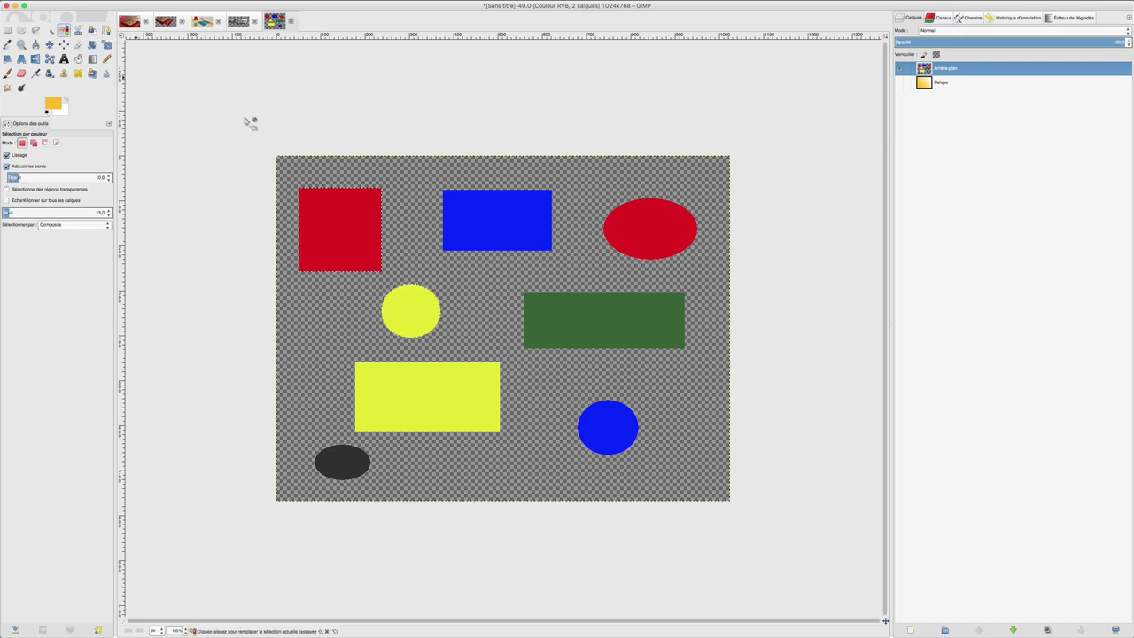
pyautogui.click(115, 0)
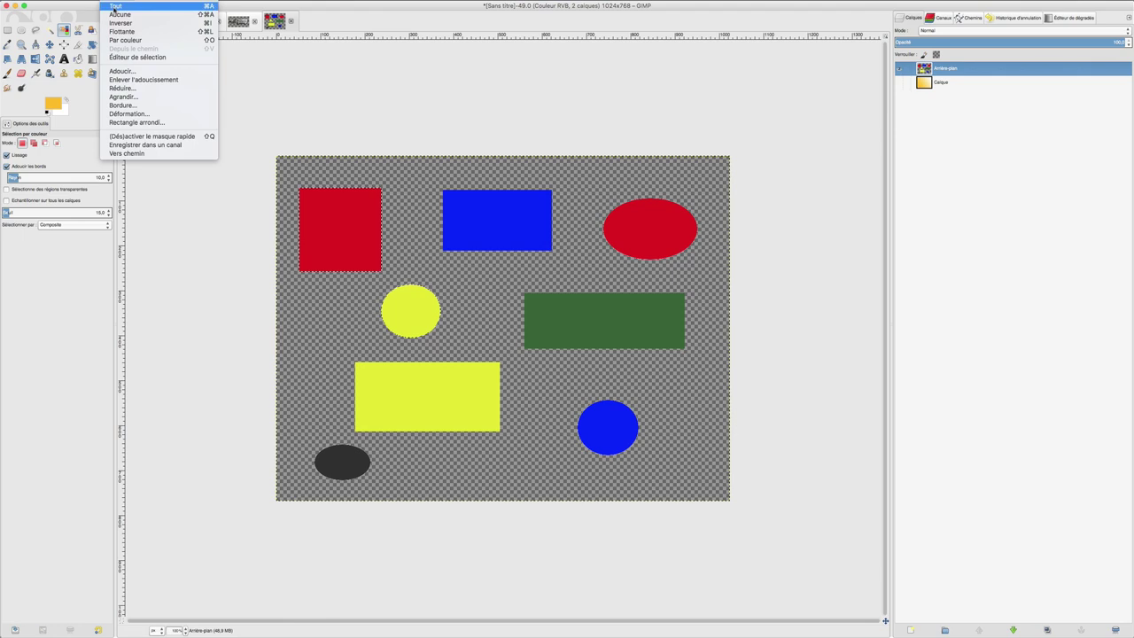
pyautogui.click(120, 14)
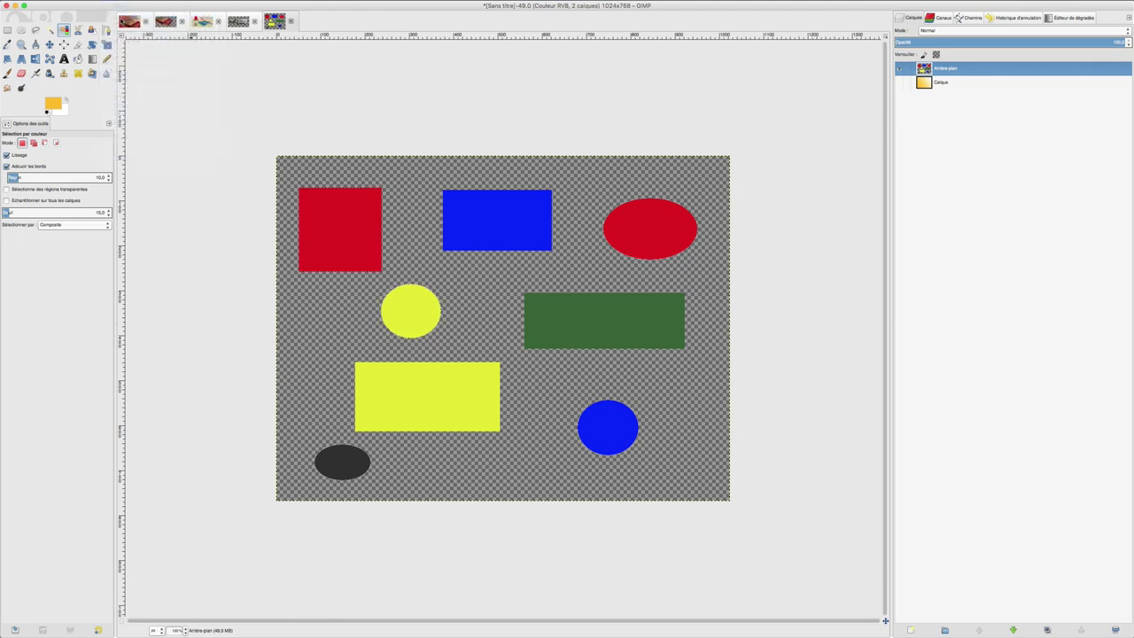
pyautogui.click(341, 227)
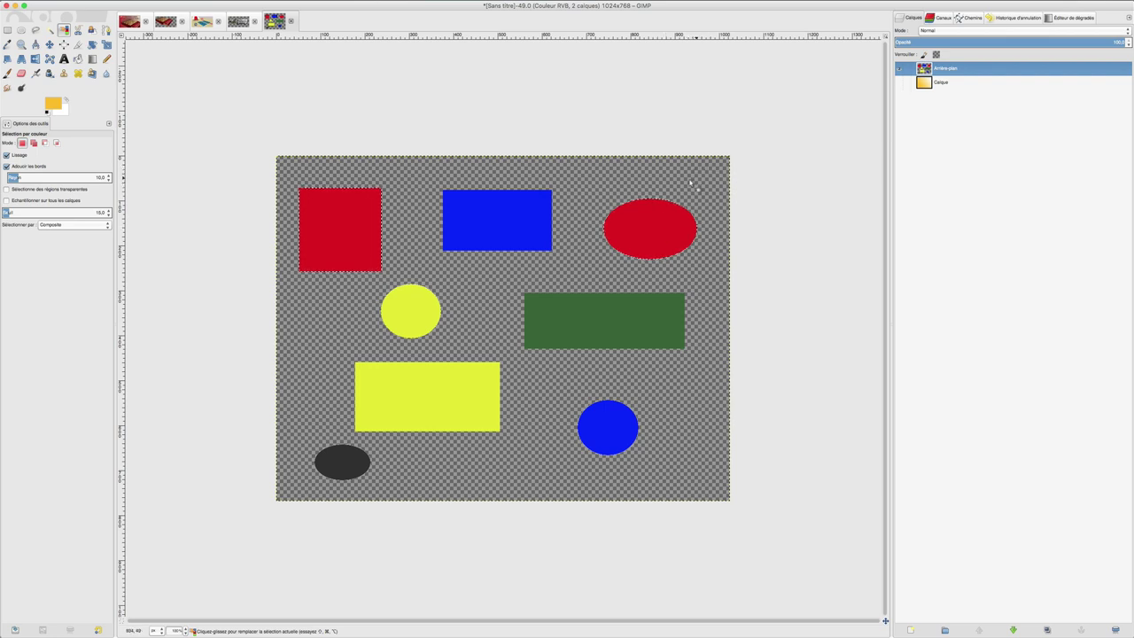
pyautogui.click(430, 384)
# On the beach image, clear the selection and fuzzy-select the sand at threshold 17.7
pyautogui.click(203, 21)
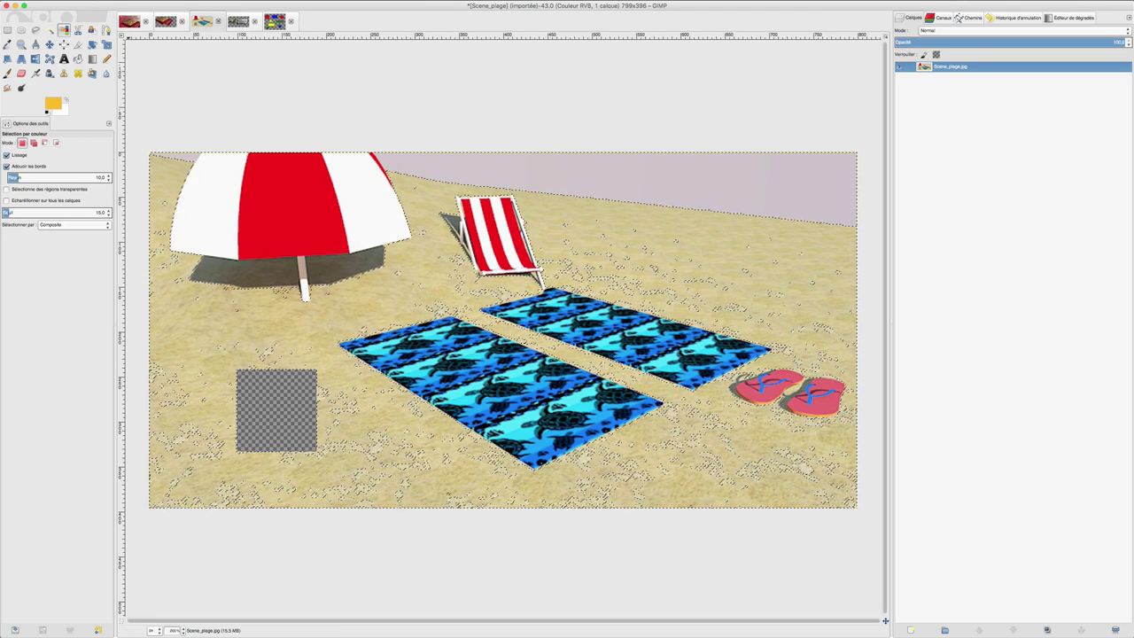
pyautogui.click(122, 3)
pyautogui.click(116, 7)
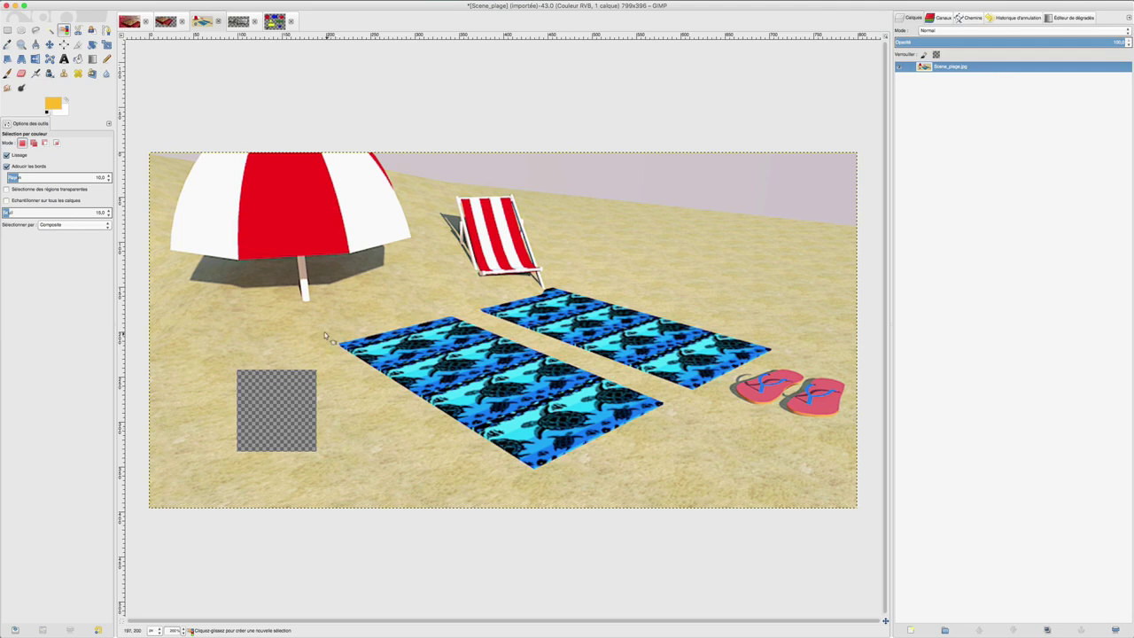
pyautogui.click(49, 29)
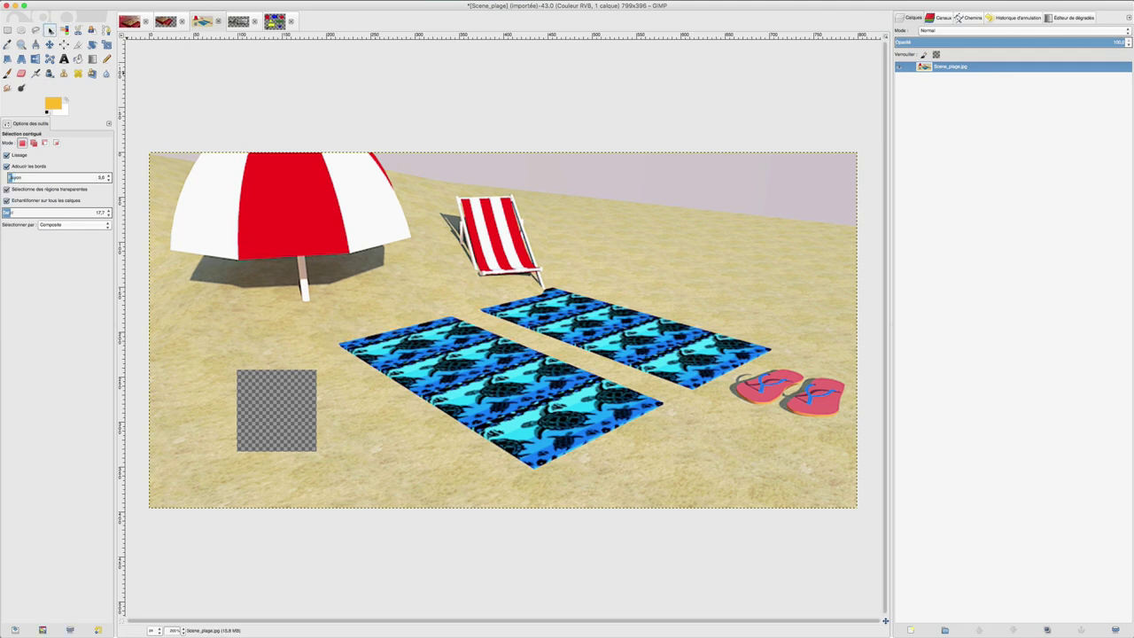
pyautogui.moveTo(256, 317)
pyautogui.mouseDown()
pyautogui.moveTo(260, 333)
pyautogui.moveTo(290, 327)
pyautogui.mouseUp()
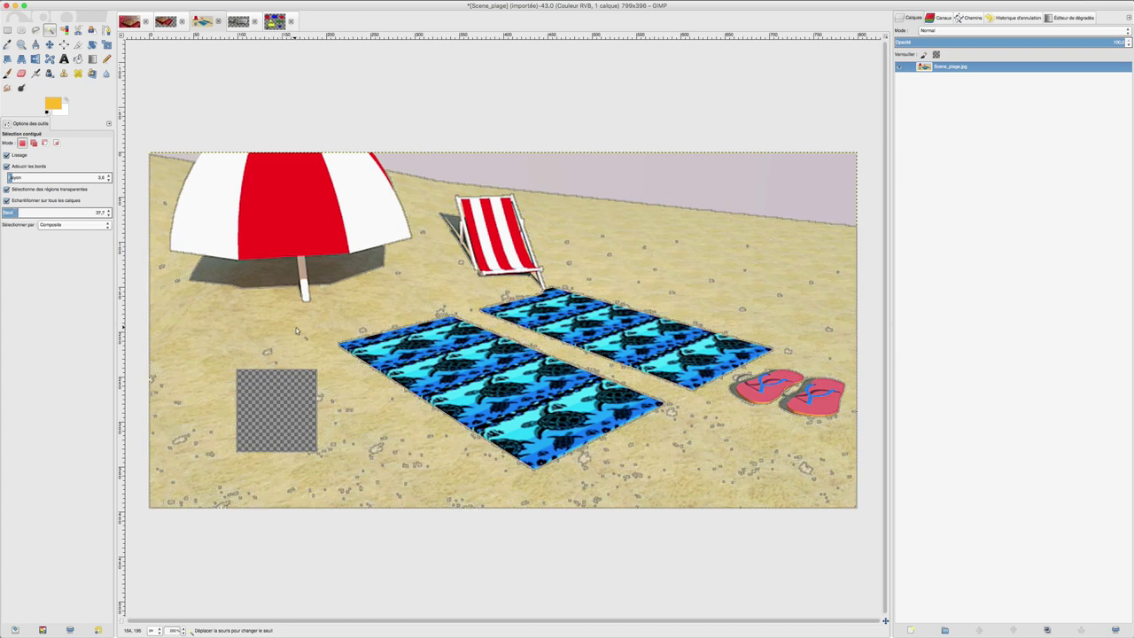
pyautogui.moveTo(298, 330); pyautogui.dragTo(502, 347)
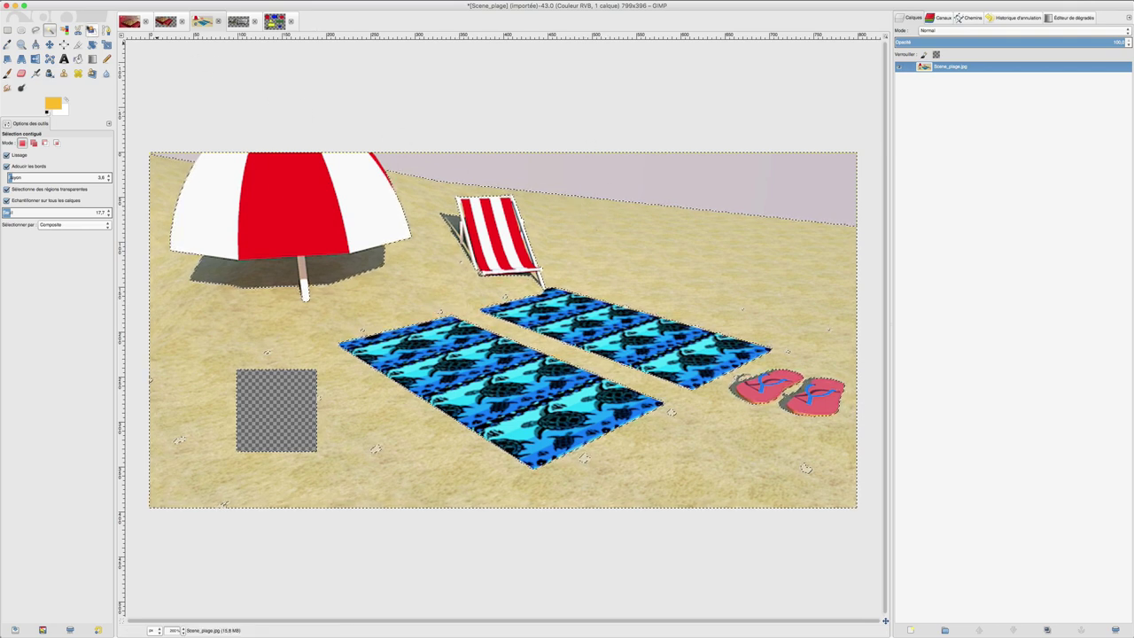
# Erase a full-height vertical strip through the deckchair and towels to transparency, then deselect
pyautogui.click(7, 29)
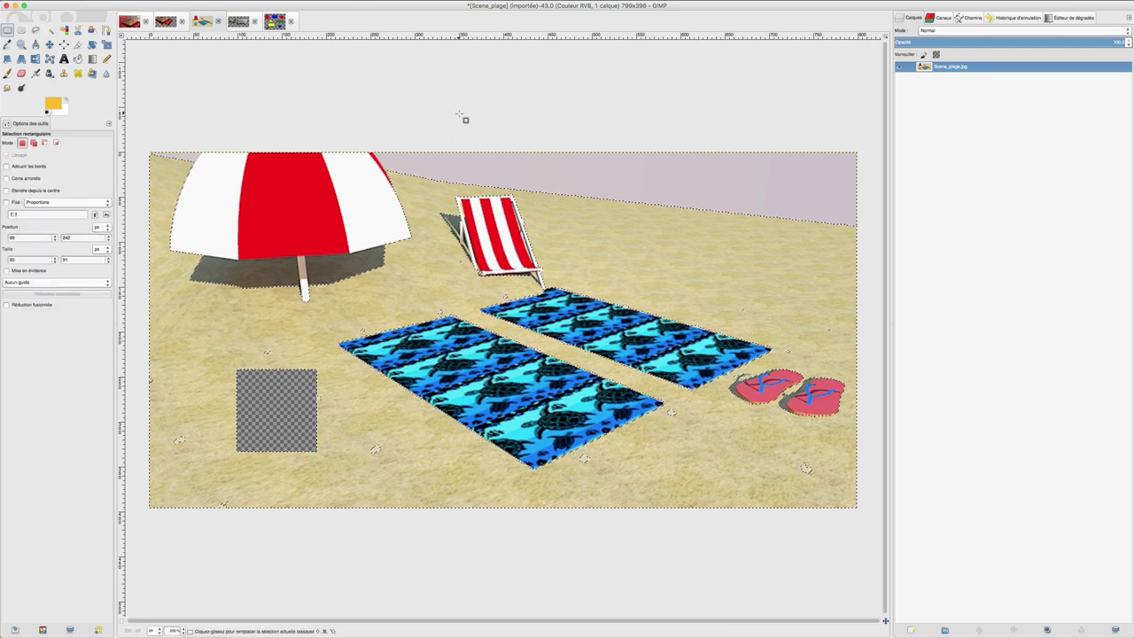
pyautogui.moveTo(471, 110); pyautogui.dragTo(516, 542)
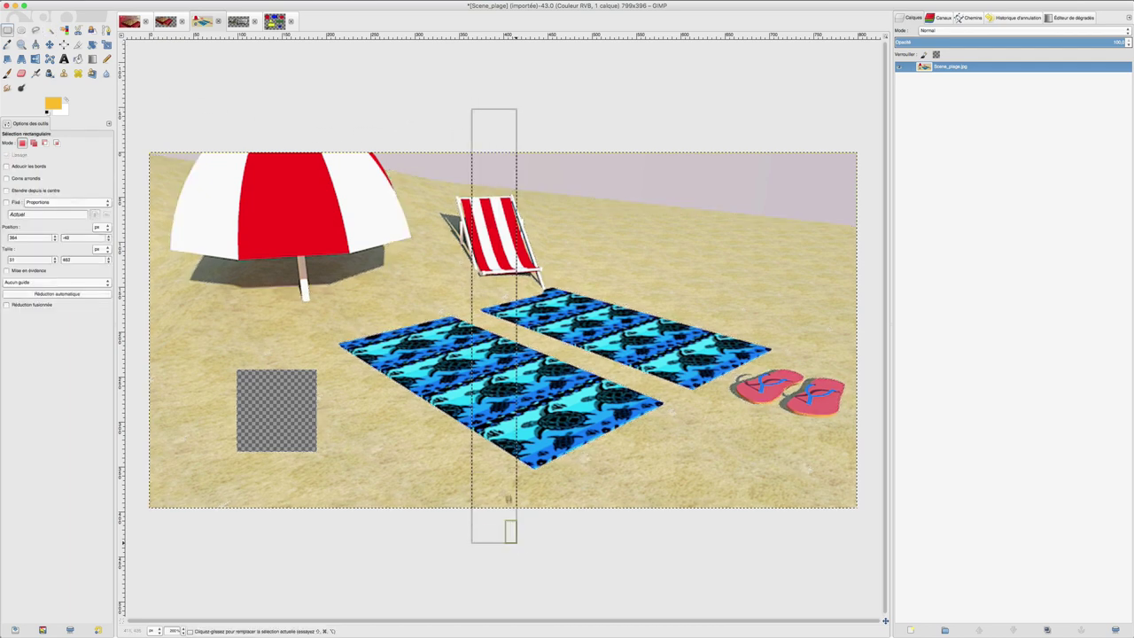
pyautogui.press('Delete')
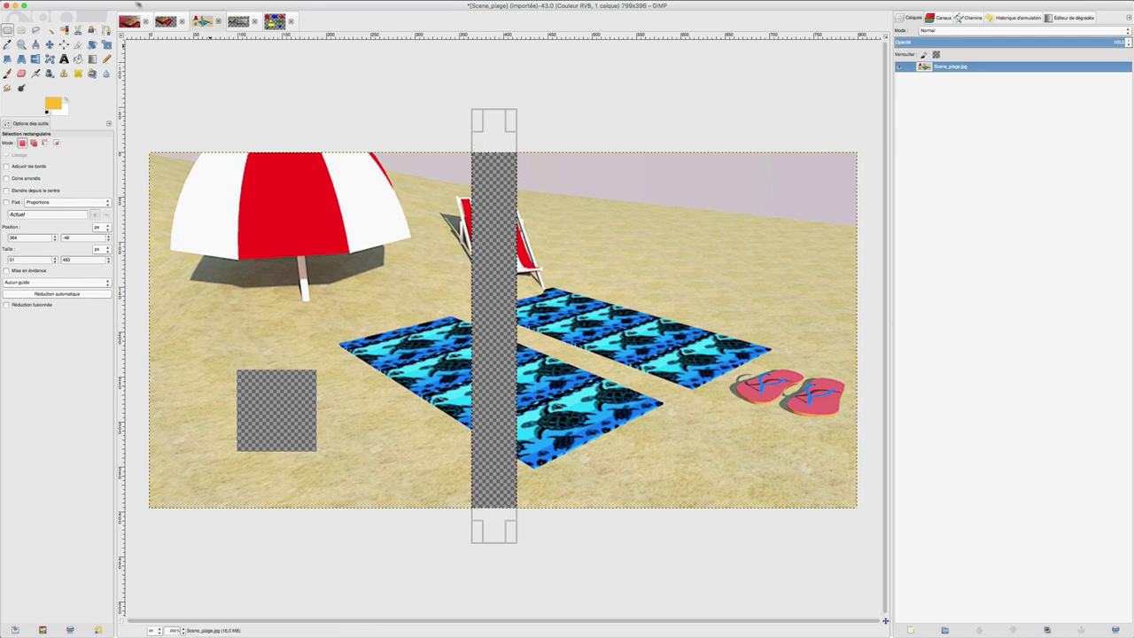
pyautogui.click(116, 18)
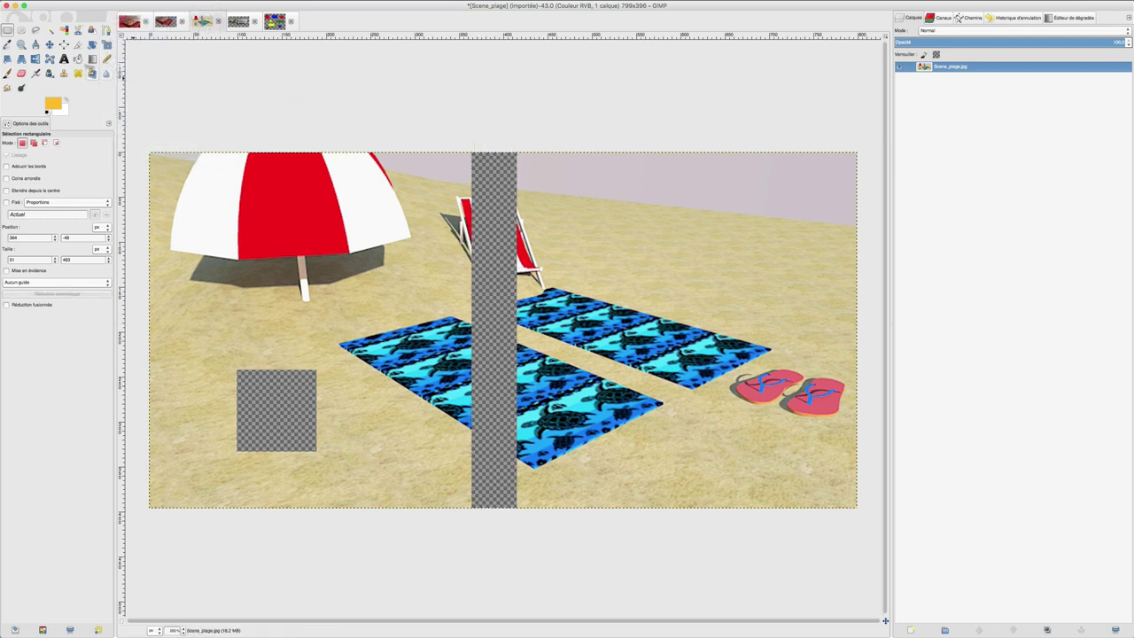
# Test fuzzy-selecting the sand left of the strip, then clear the selection
pyautogui.click(50, 30)
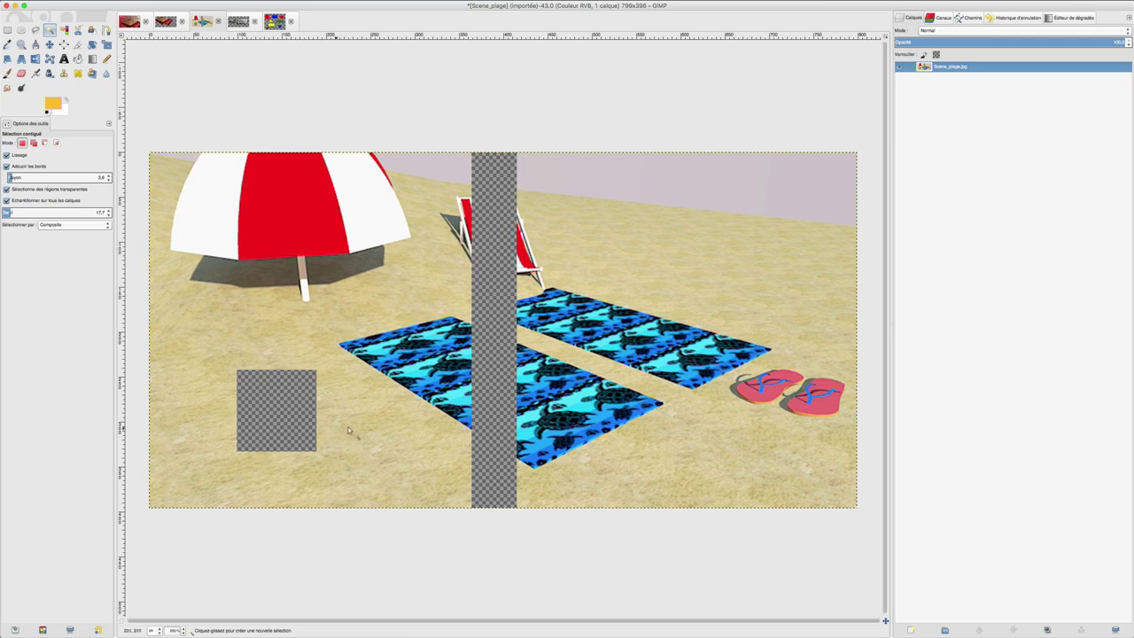
pyautogui.moveTo(348, 431); pyautogui.dragTo(359, 428)
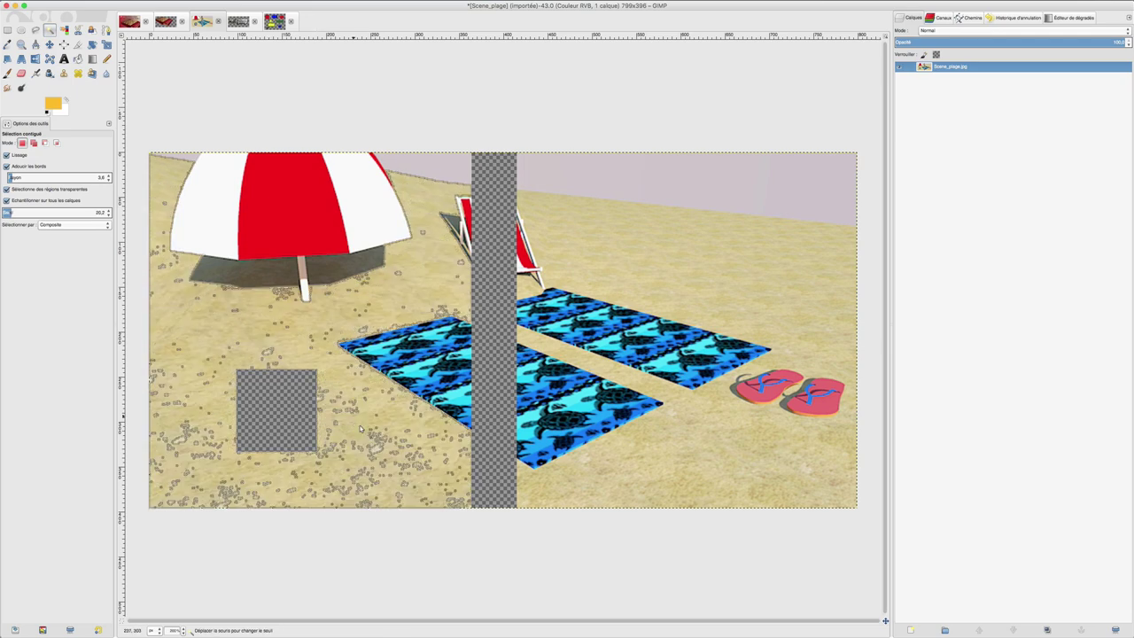
pyautogui.moveTo(360, 428); pyautogui.dragTo(372, 441)
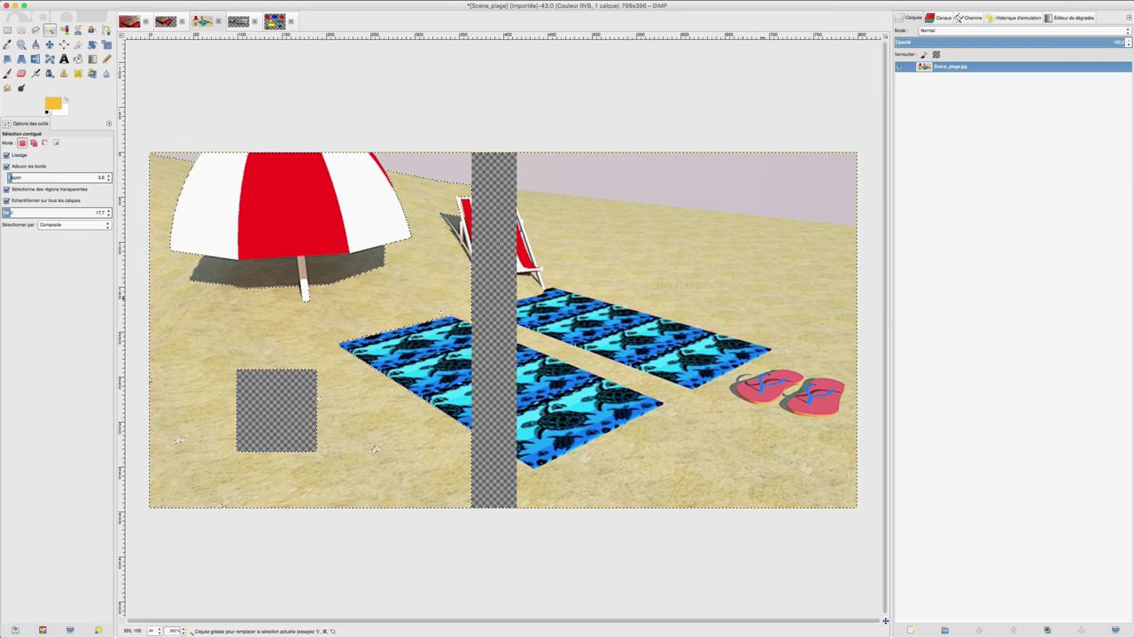
pyautogui.hotkey('ctrl', 'shift', 'a')
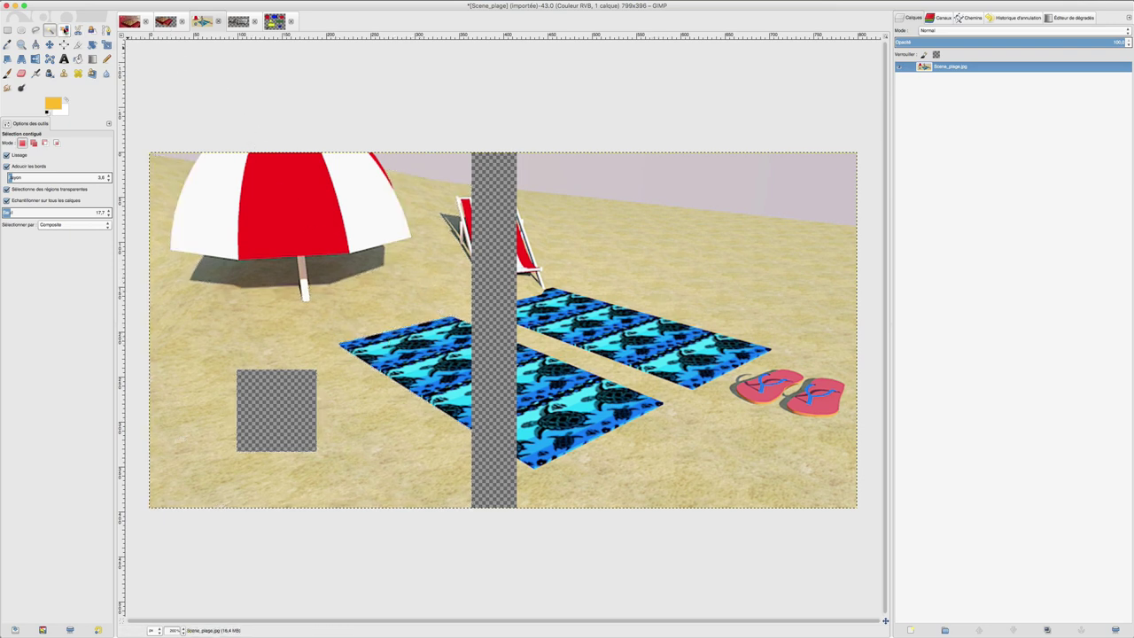
# Select the sand by colour, dragging to raise the threshold to about 33
pyautogui.click(64, 29)
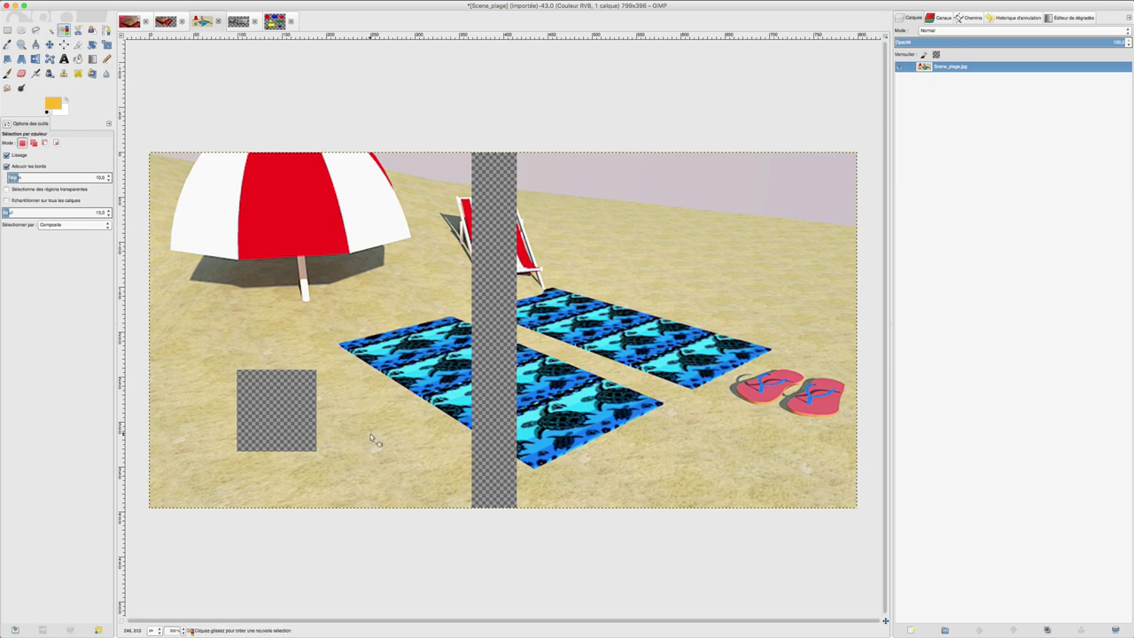
pyautogui.moveTo(371, 437); pyautogui.dragTo(408, 449)
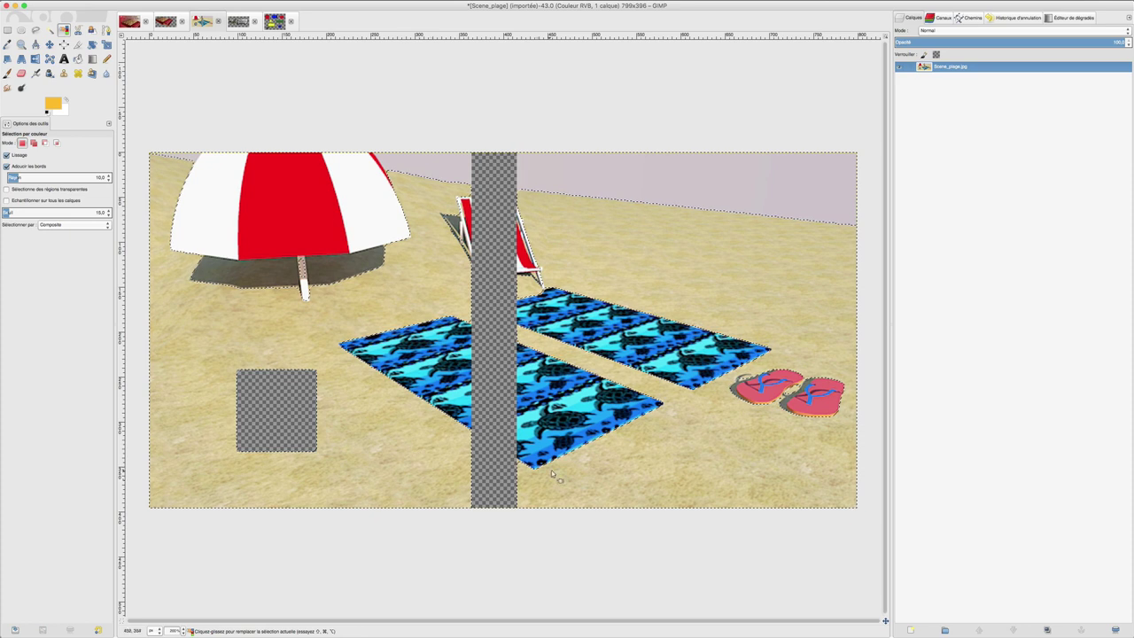